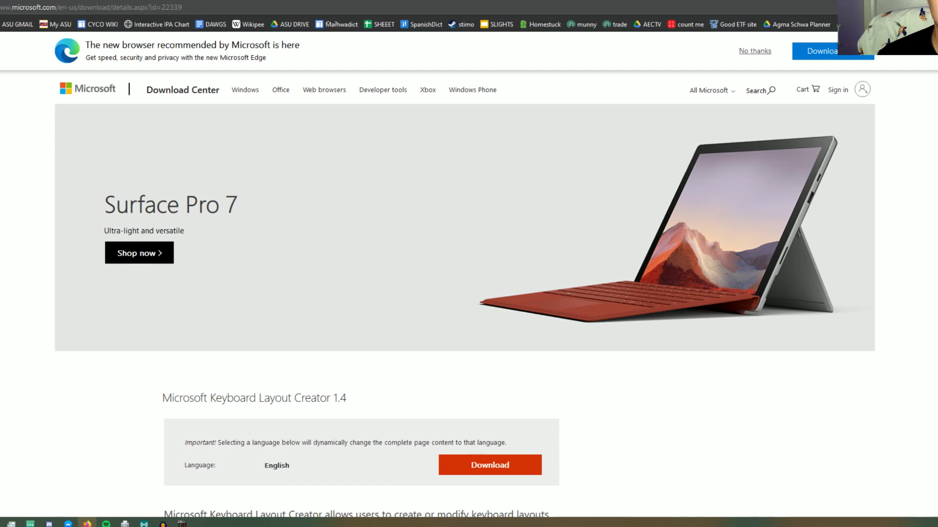
# Step: Review the Keyboard Layout Creator 1.4 details and system requirements, and the download page for .NET Framework Version 2.0 (x64)
pyautogui.scroll(-5, 464, 273)
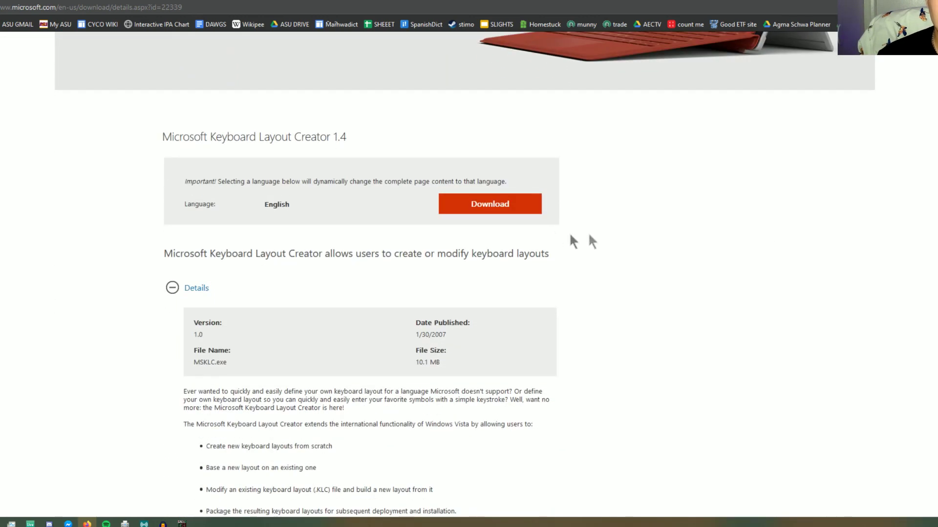
pyautogui.scroll(-1, 571, 242)
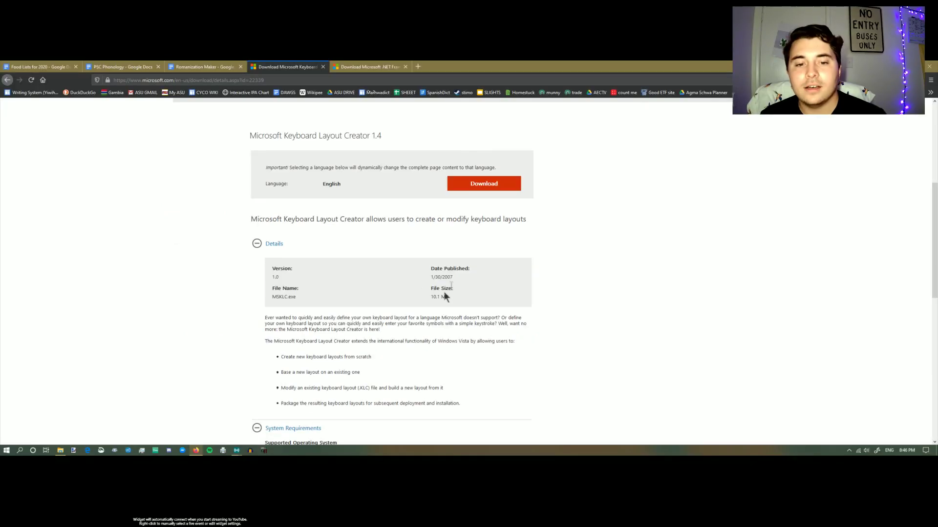
pyautogui.moveTo(432, 276); pyautogui.dragTo(703, 279)
pyautogui.scroll(-2, 699, 278)
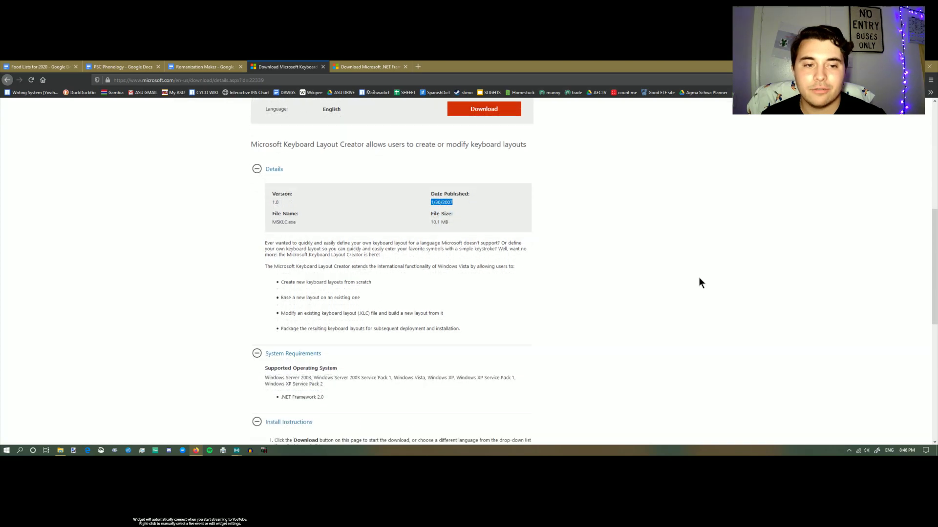
pyautogui.scroll(1, 699, 278)
pyautogui.click(424, 236)
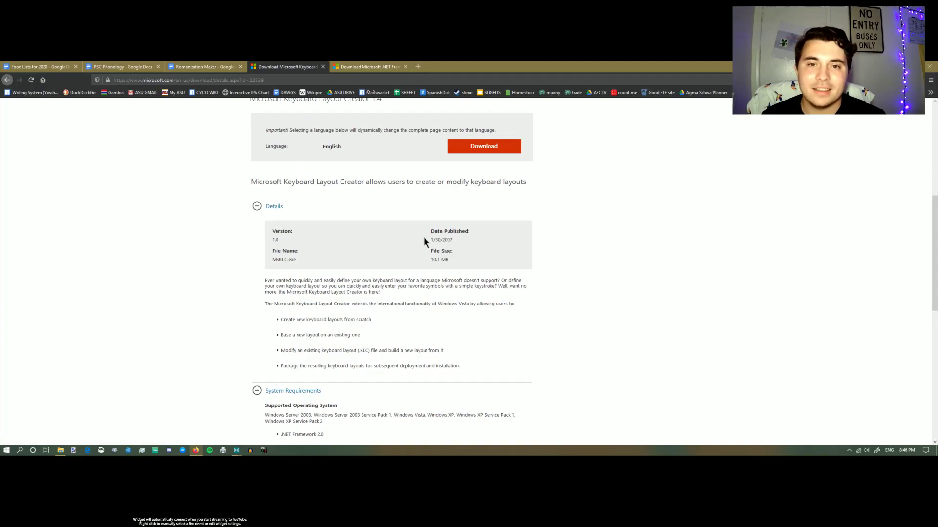
pyautogui.scroll(-3, 420, 241)
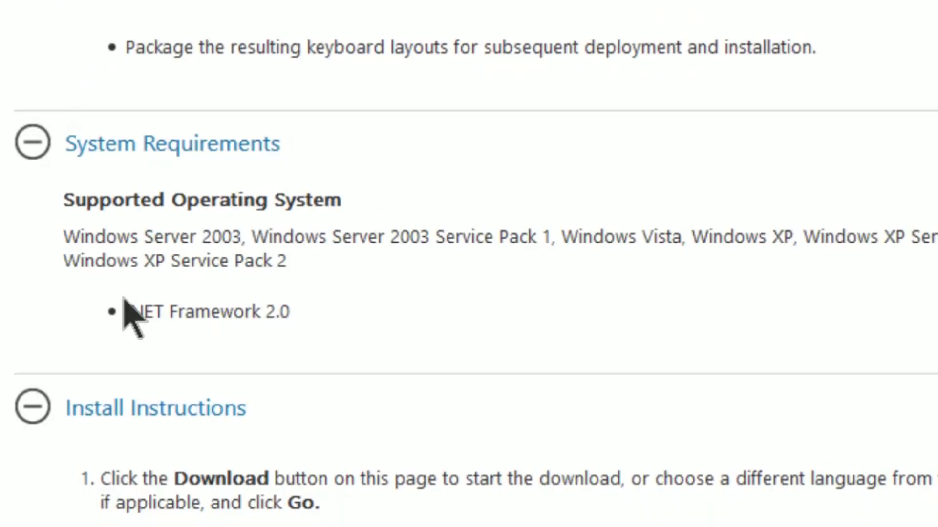
pyautogui.moveTo(282, 323); pyautogui.dragTo(347, 332)
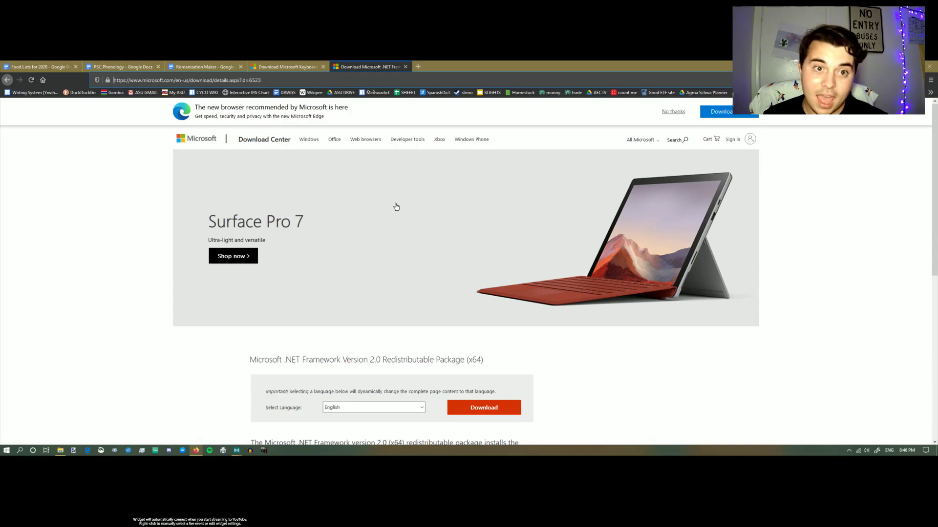
pyautogui.scroll(-2, 396, 209)
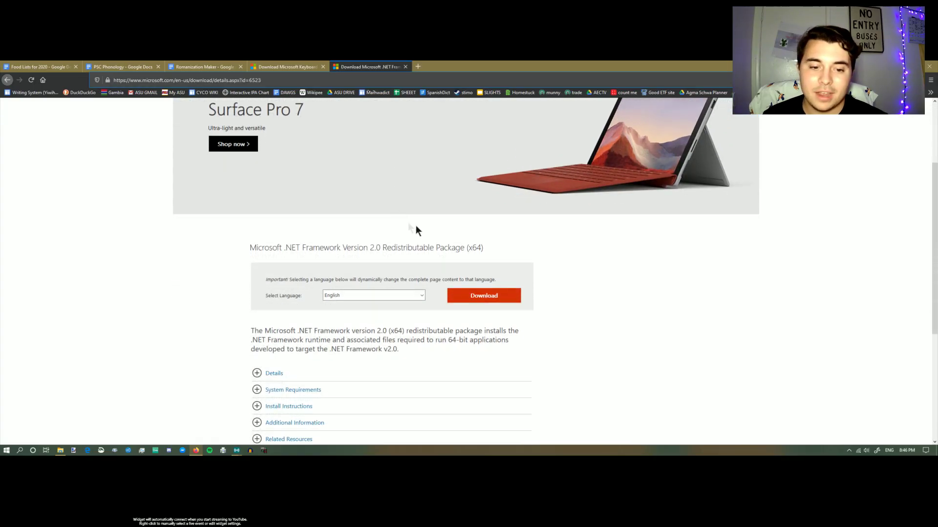
pyautogui.scroll(2, 416, 230)
pyautogui.scroll(-5, 465, 280)
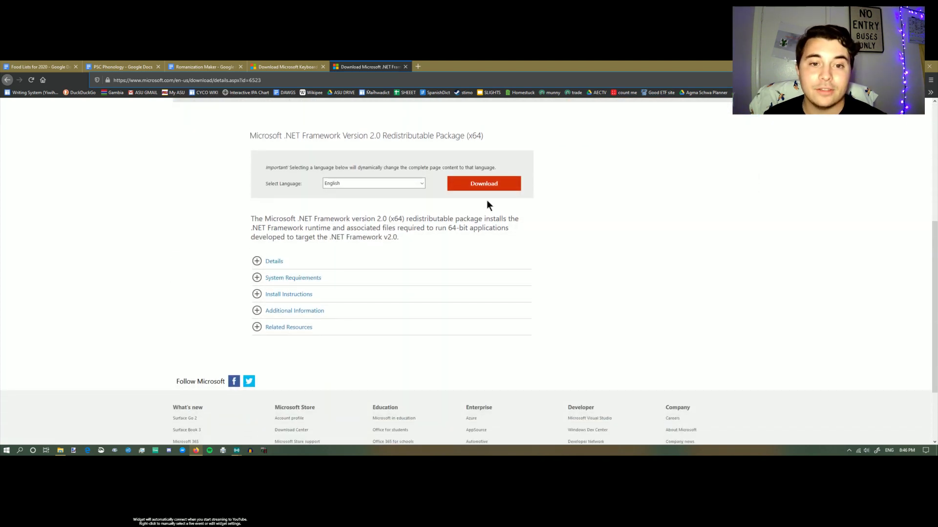
# Step: Download Microsoft Keyboard Layout Creator 1.4, saving MSKLC.exe, and close the Downloads folder window
pyautogui.hotkey('ctrl', 'shift', 'Tab')
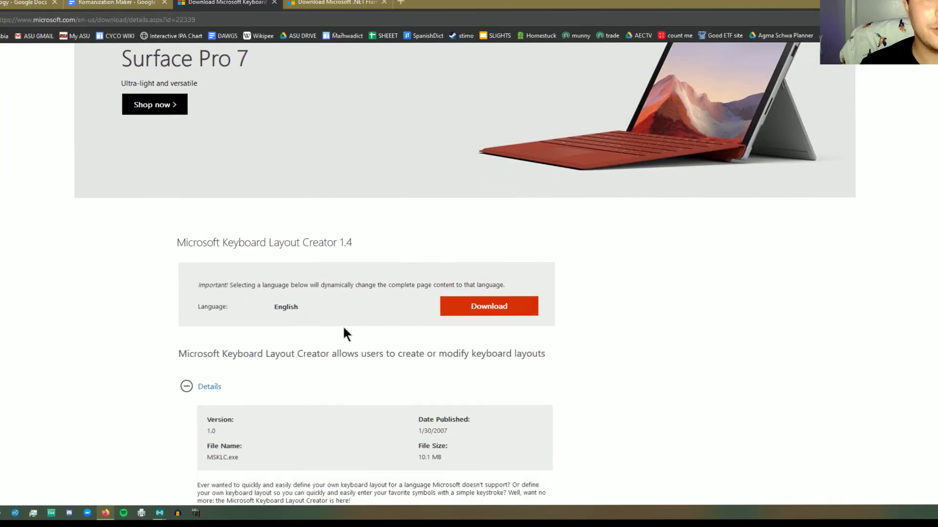
pyautogui.click(471, 306)
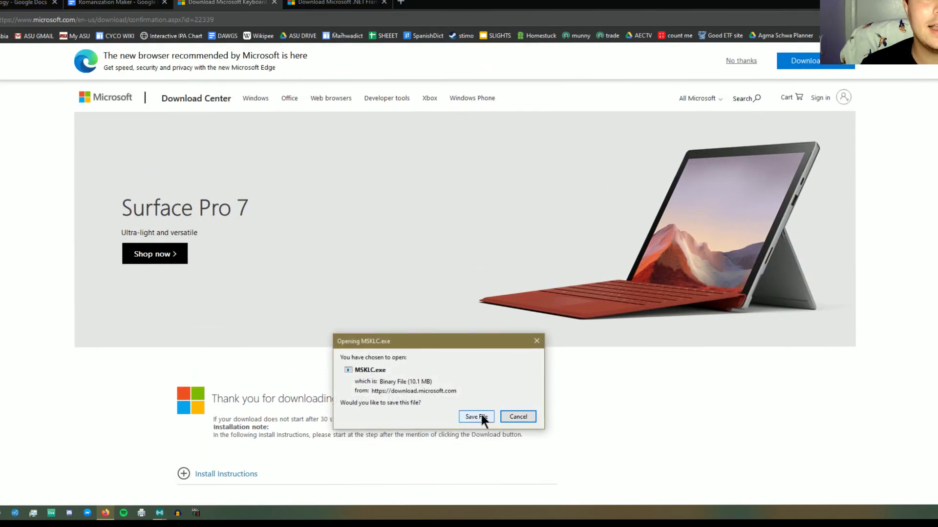
pyautogui.click(476, 417)
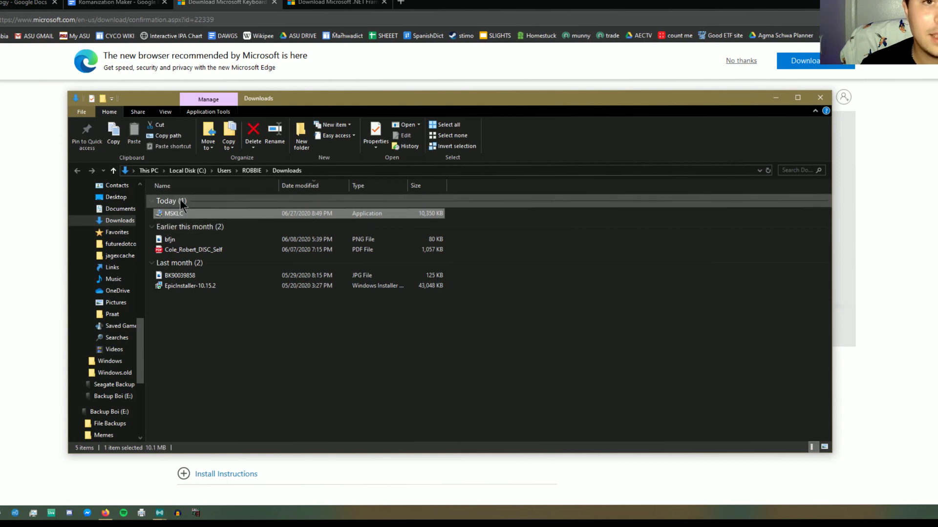
pyautogui.click(825, 99)
# Step: Download the Microsoft .NET Framework Version 2.0 Redistributable Package (x64) in English, saving NetFx64.exe
pyautogui.click(347, 2)
pyautogui.click(506, 157)
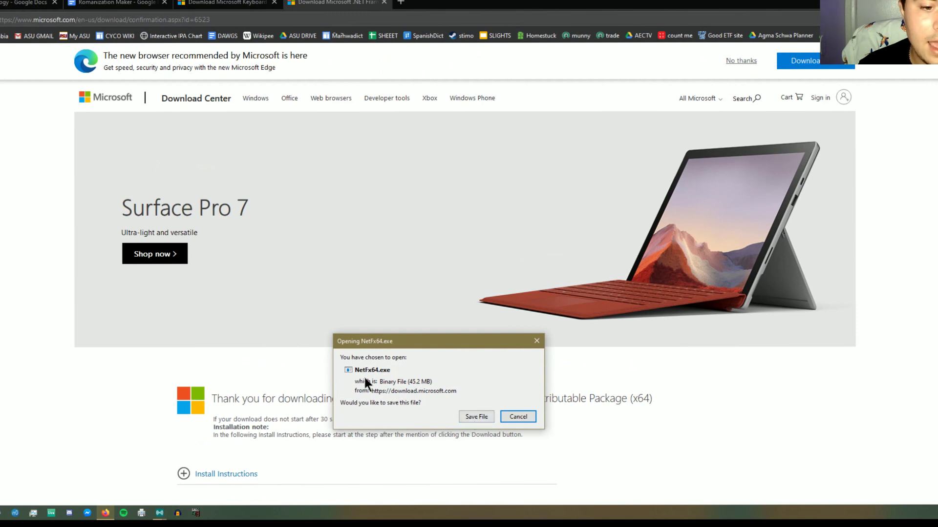
pyautogui.click(469, 416)
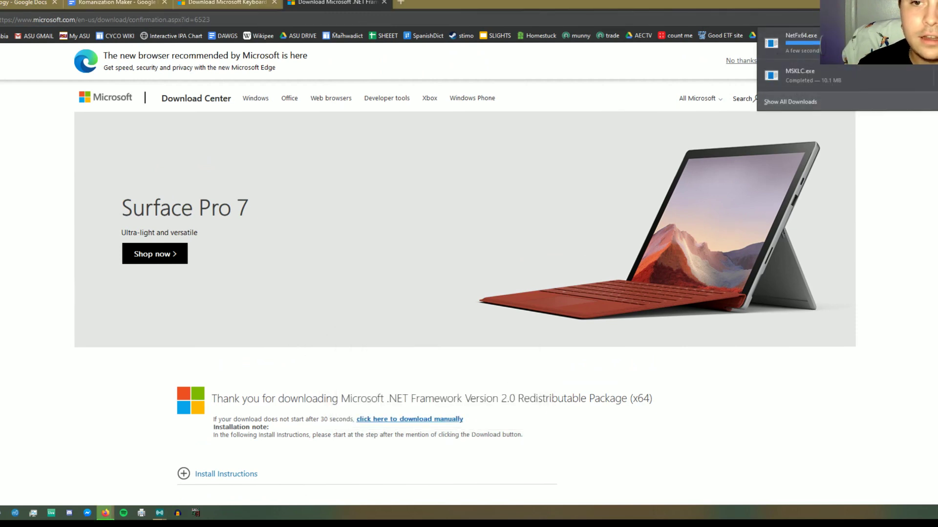
pyautogui.click(690, 121)
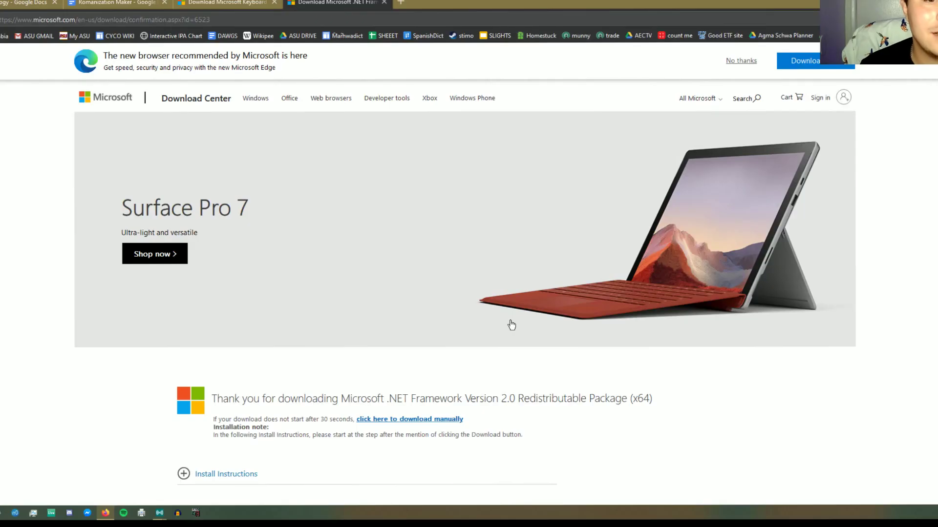
# Step: Search Windows for the installed Microsoft Keyboard Layout Creator 1.4, launch it and move its window over the middle of the web page
pyautogui.click(223, 3)
pyautogui.press('super')
pyautogui.write('ðbäa')
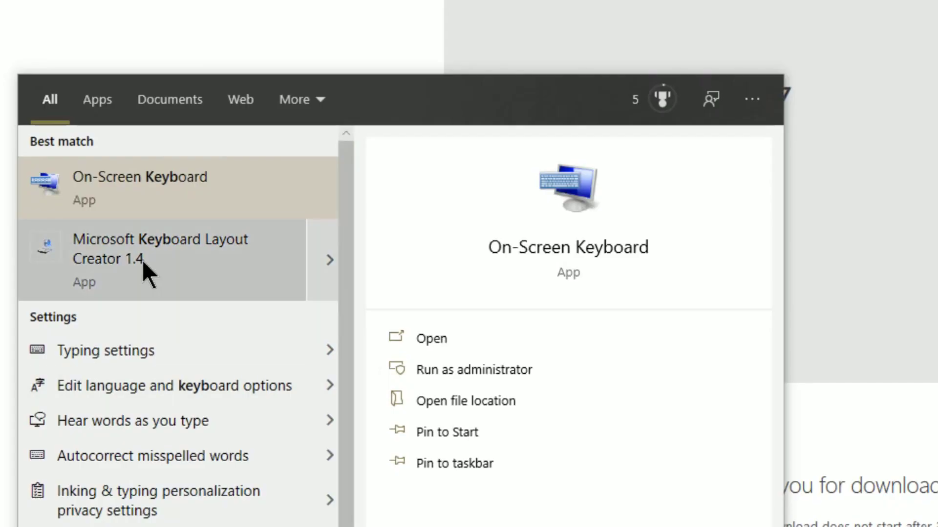
pyautogui.click(143, 260)
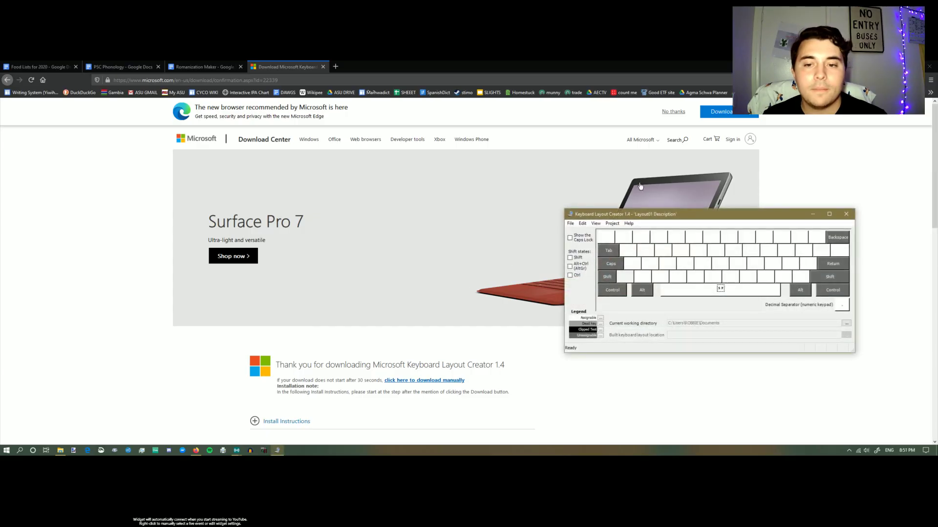
pyautogui.moveTo(654, 218); pyautogui.dragTo(374, 177)
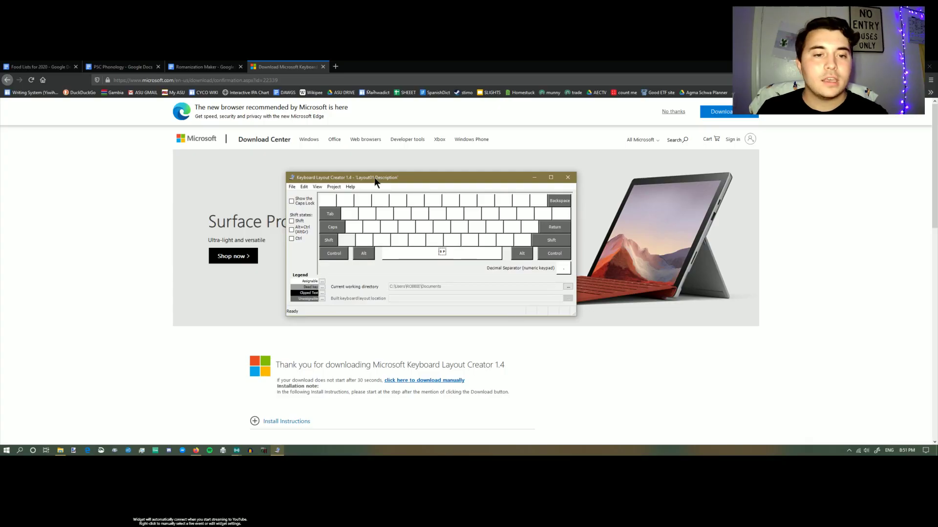
# Step: Assign the letter g to the Q key of the blank layout and look at the layout's Shift state
pyautogui.click(348, 213)
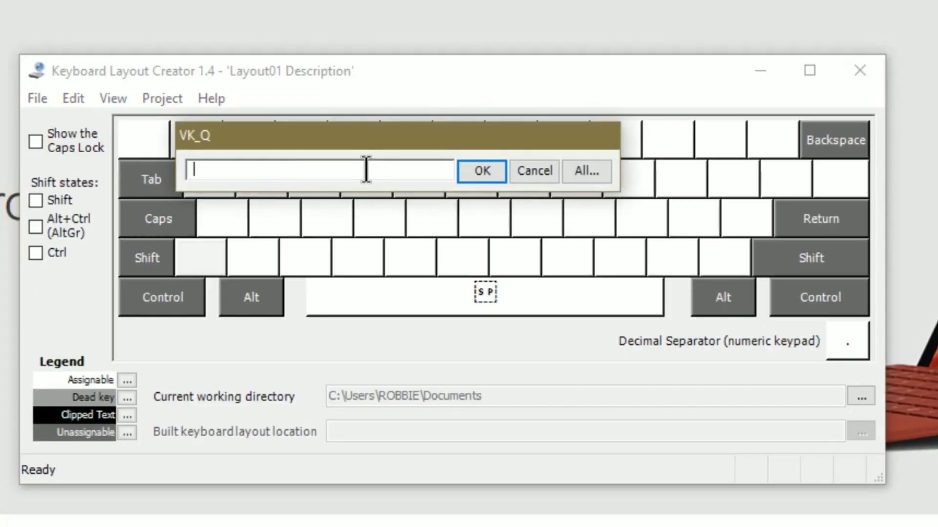
pyautogui.write('g')
pyautogui.click(440, 211)
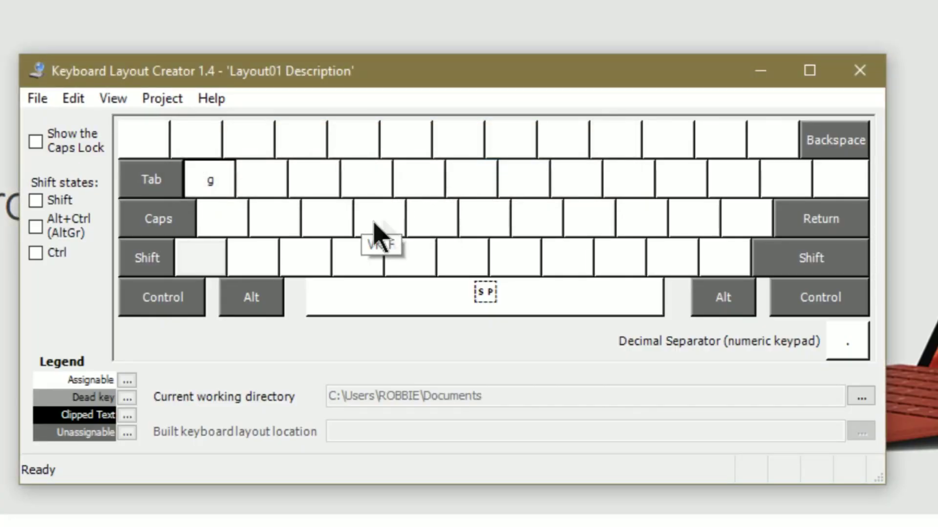
pyautogui.moveTo(220, 192)
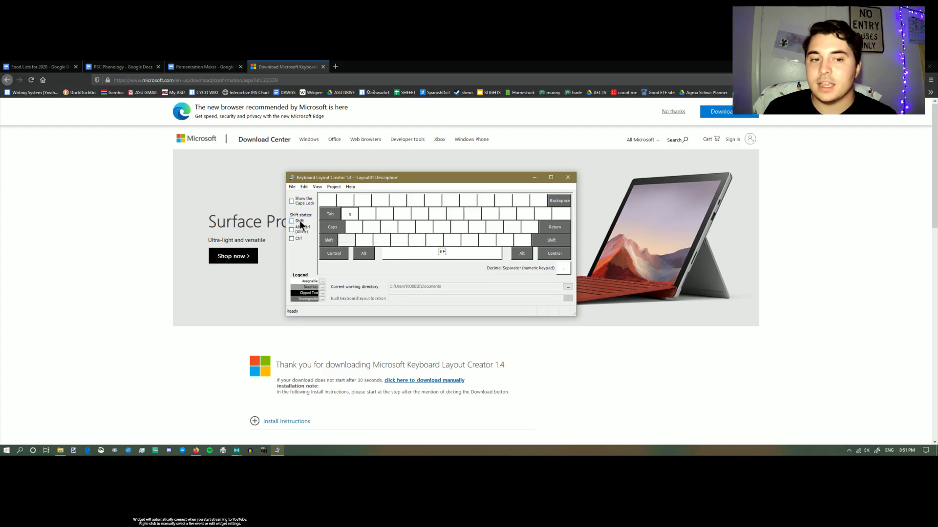
pyautogui.click(292, 222)
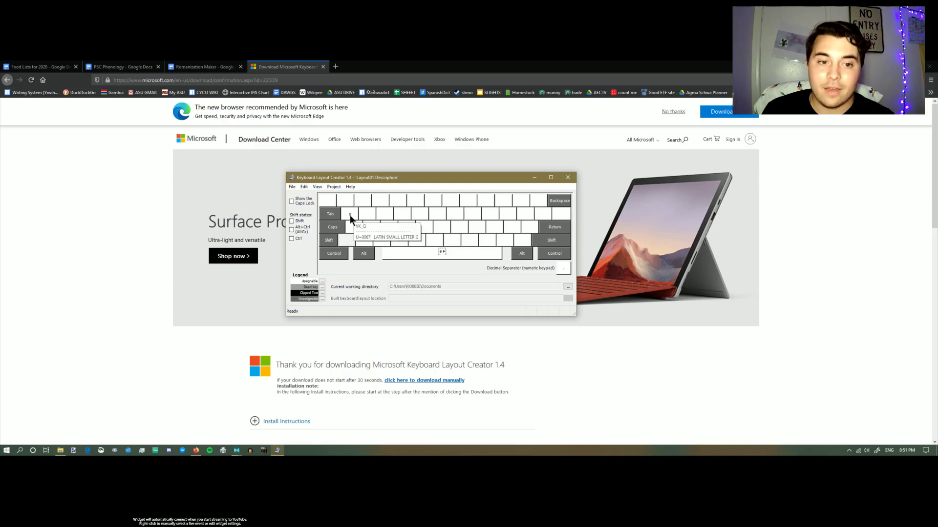
pyautogui.click(349, 215)
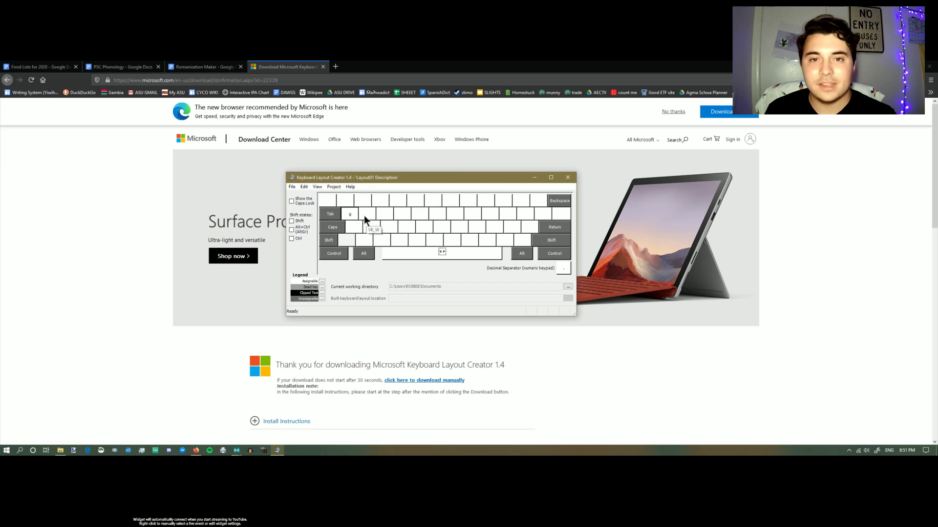
# Step: Bring up the PSC Phonology document, open the Q key's assignment in Keyboard Layout Creator and move that window clear of the document's tables
pyautogui.click(121, 72)
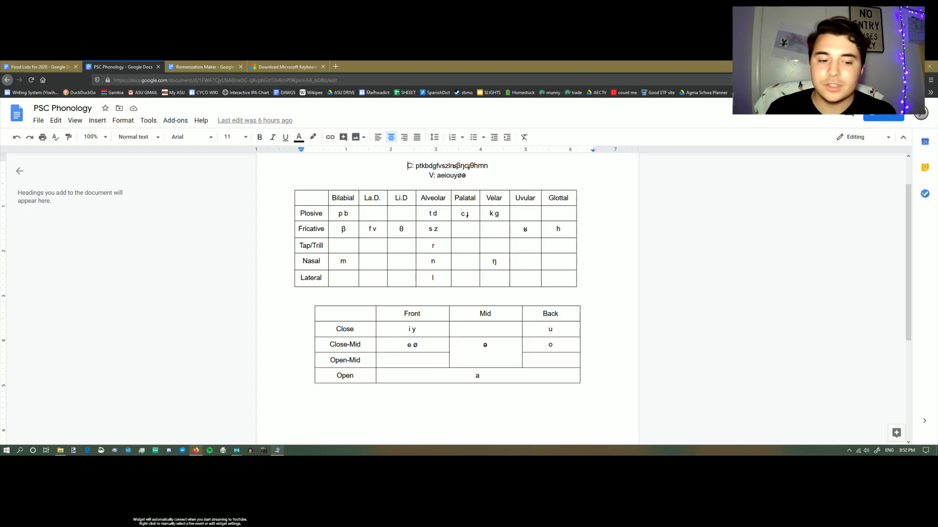
pyautogui.click(276, 451)
pyautogui.click(348, 214)
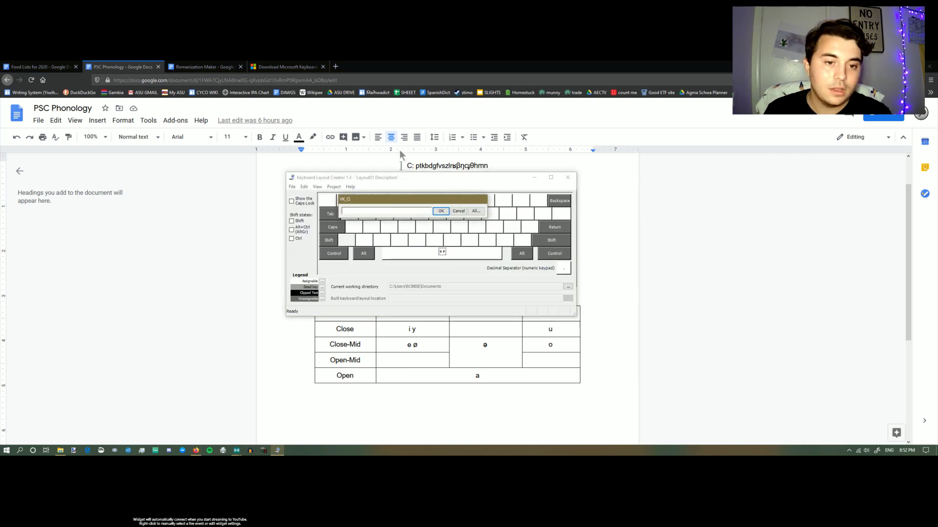
pyautogui.moveTo(400, 177); pyautogui.dragTo(704, 188)
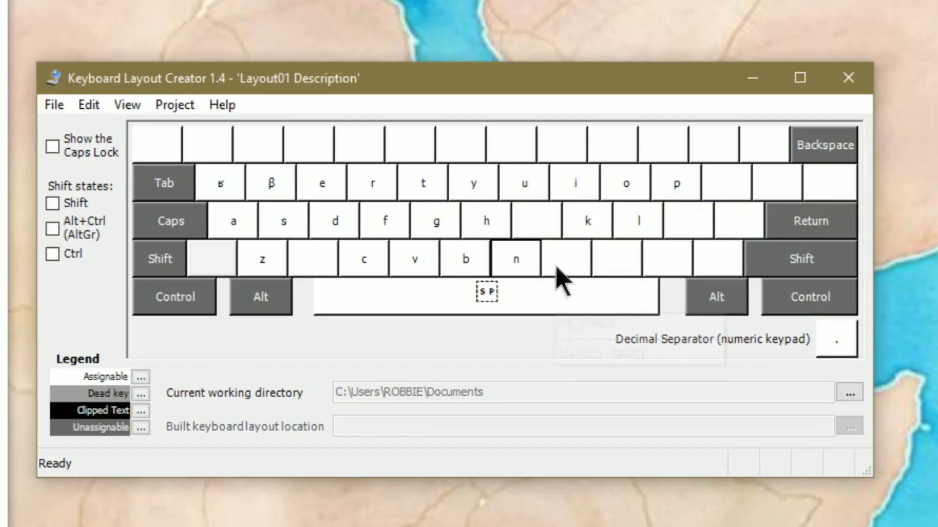
# Step: Assign m to the M key and θ to the X key in the unshifted layout
pyautogui.click(556, 268)
pyautogui.click(825, 250)
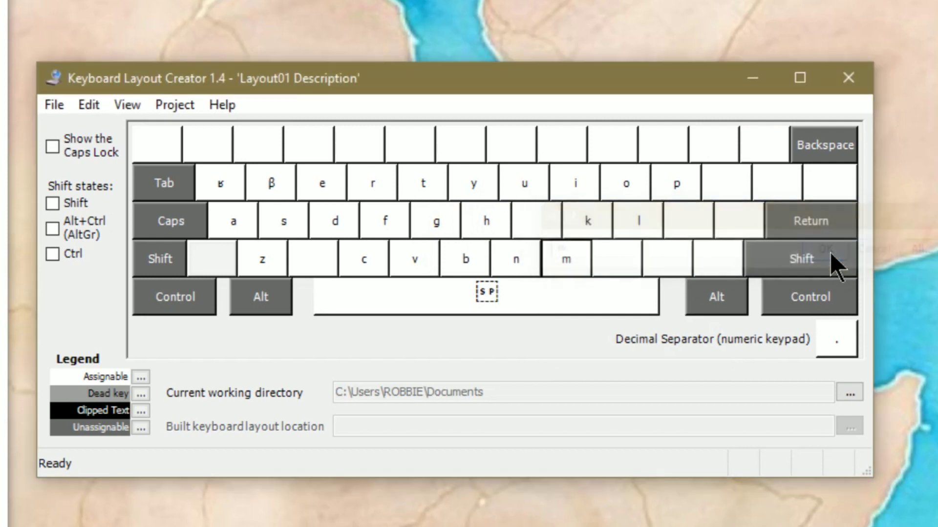
pyautogui.click(310, 265)
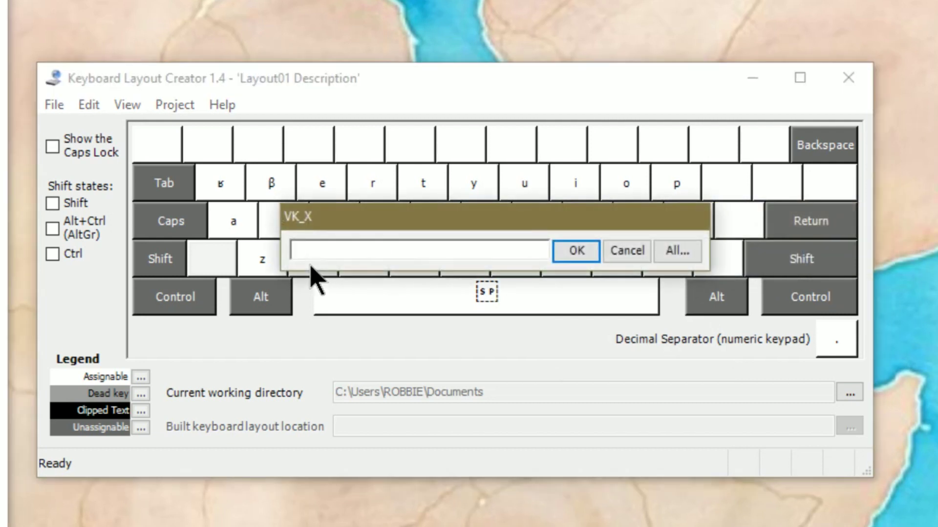
pyautogui.click(581, 252)
# Step: Assign a comma and a period to the two keys following M in the unshifted layout
pyautogui.click(617, 257)
pyautogui.write(',')
pyautogui.click(877, 251)
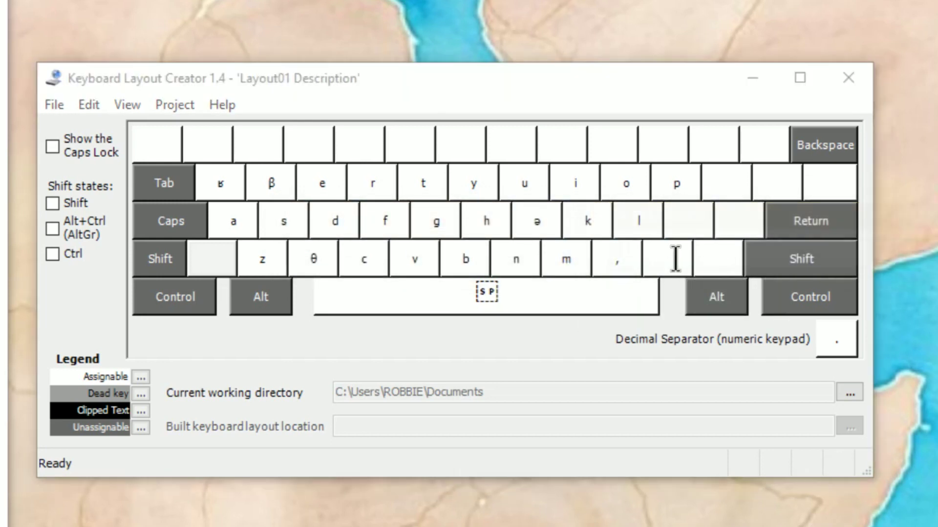
pyautogui.click(681, 266)
pyautogui.write('.')
pyautogui.click(899, 251)
# Step: Assign the character ɟ to the 2 key in the unshifted layout
pyautogui.click(269, 143)
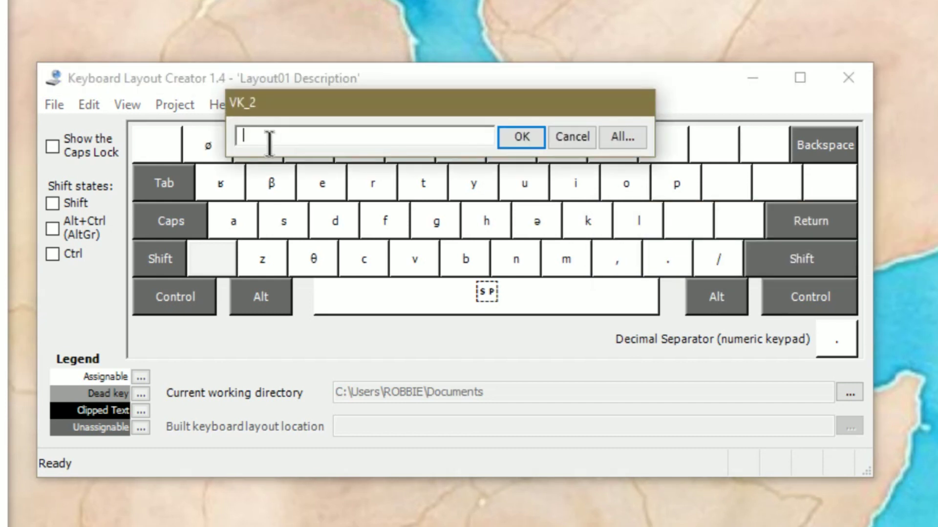
pyautogui.write('ɟ')
pyautogui.click(518, 138)
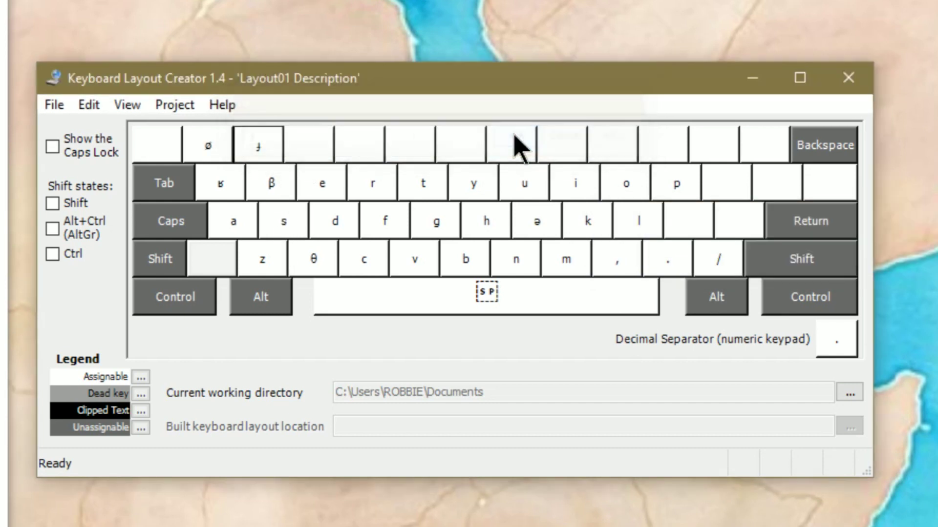
# Step: Show the layout's Shift state and assign a question mark to the slash key
pyautogui.click(53, 203)
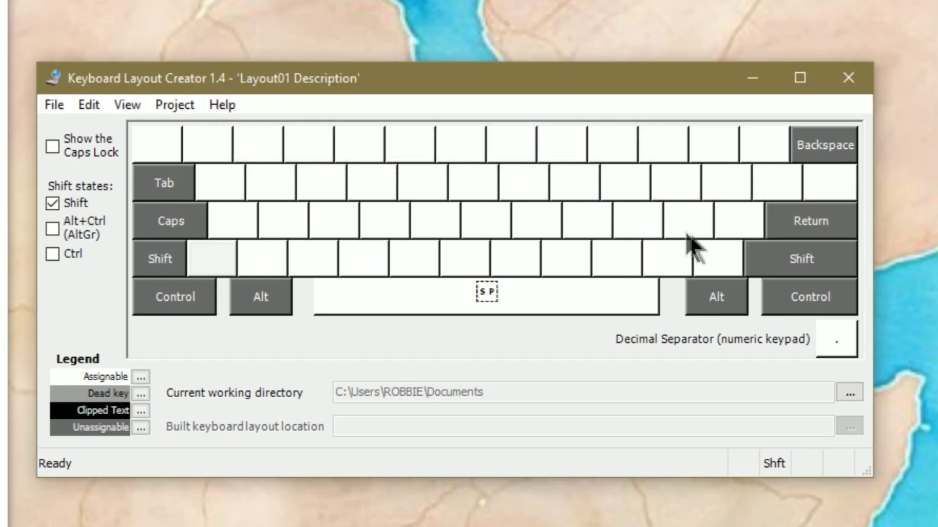
pyautogui.click(703, 249)
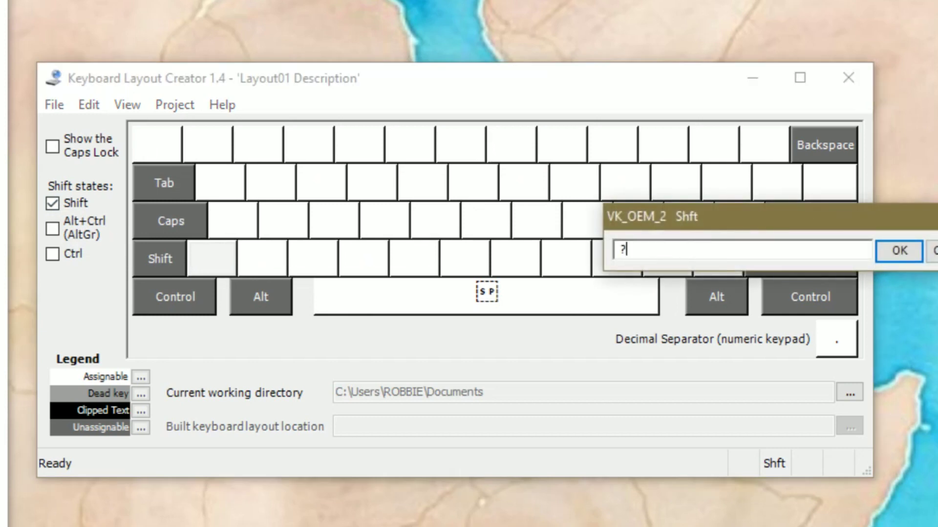
pyautogui.click(877, 250)
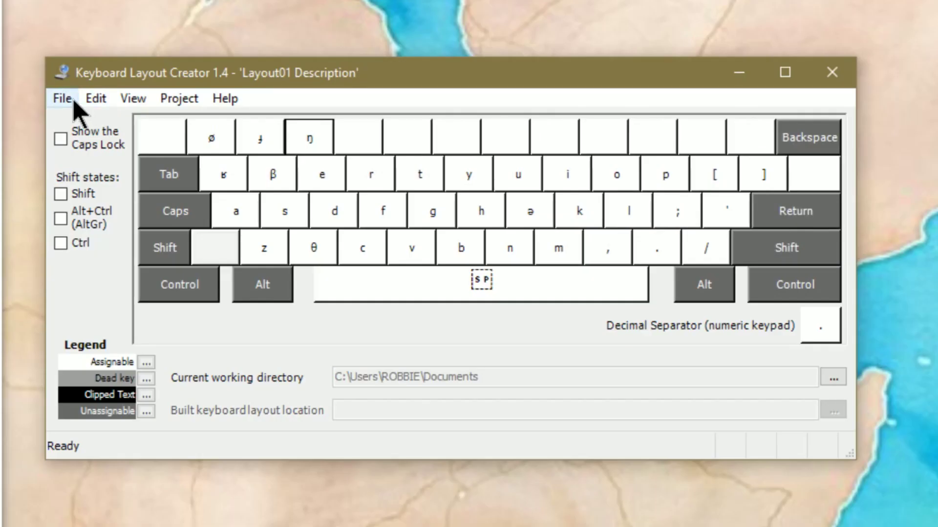
# Step: Fill in the layout properties for PSC: description "Proto Sern Cahilan Keyboard", company "nguh" and copyright "(c) 2020 nguh"
pyautogui.click(605, 194)
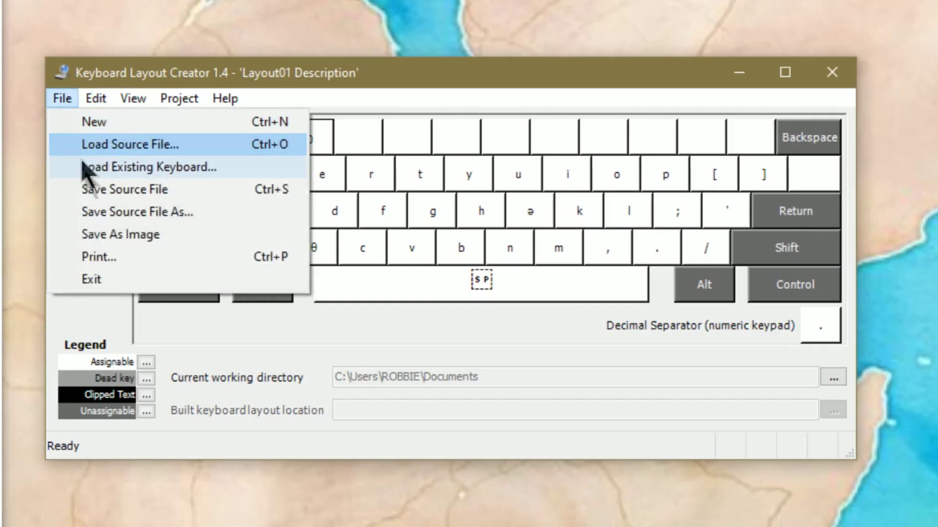
pyautogui.click(155, 213)
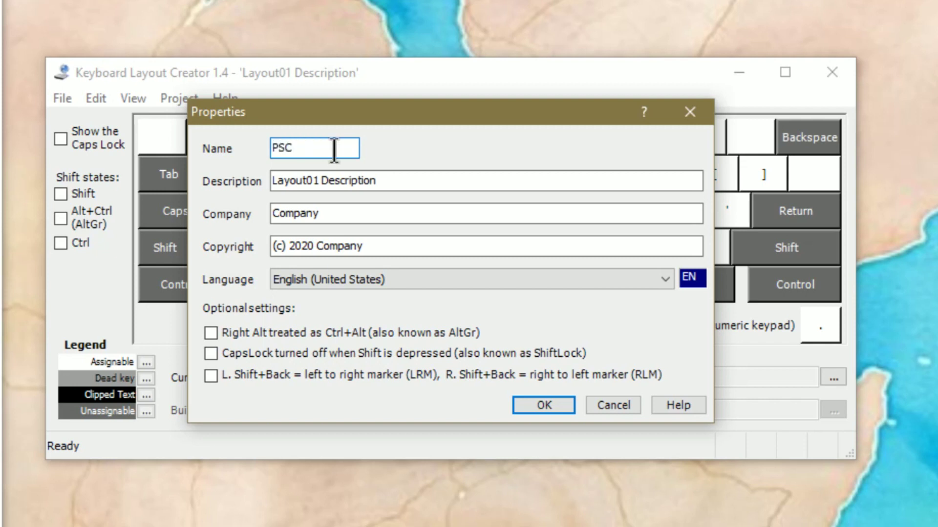
pyautogui.press('Tab')
pyautogui.write('Prot')
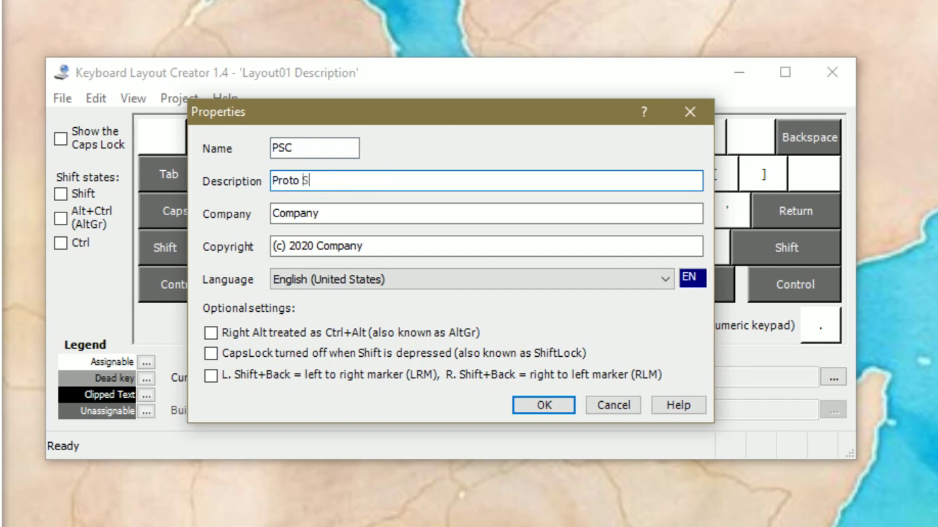
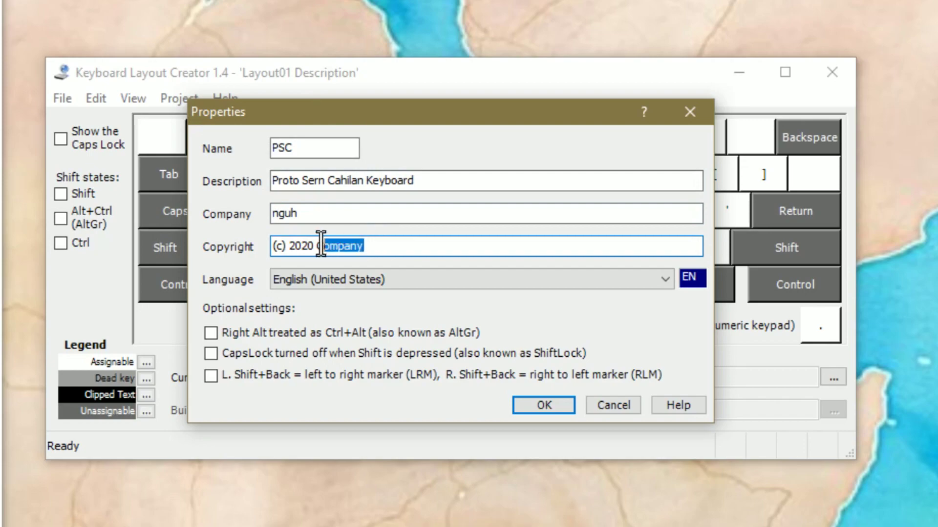
pyautogui.write('nguh')
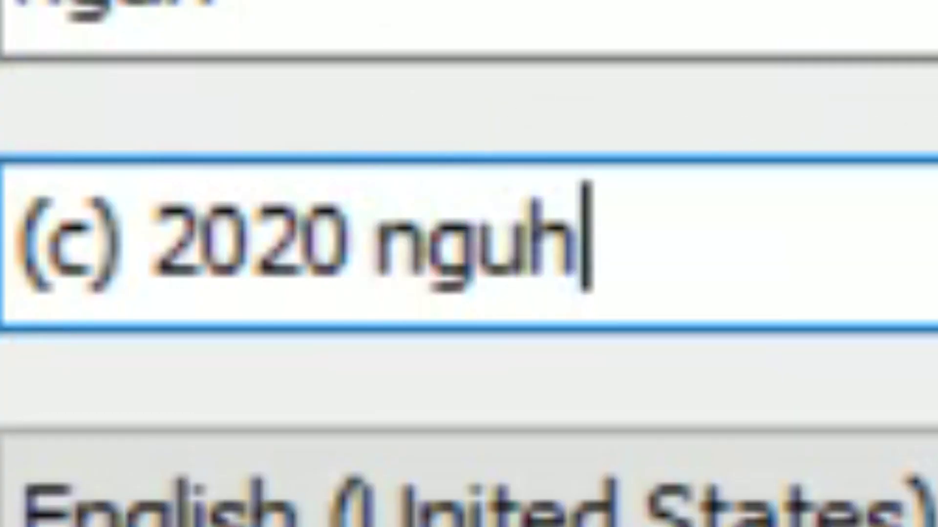
# Step: Set the layout's language to Occitan (France) and apply the properties
pyautogui.click(573, 287)
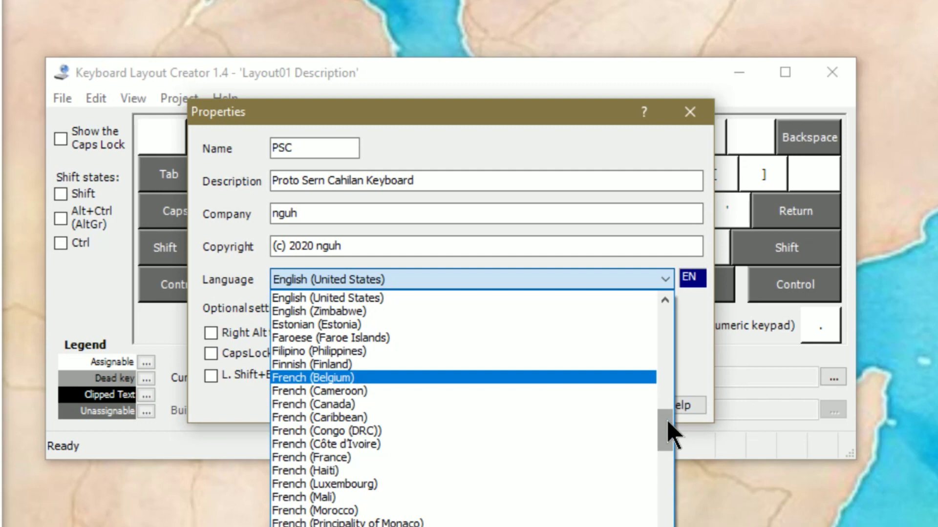
pyautogui.moveTo(669, 435); pyautogui.dragTo(667, 526)
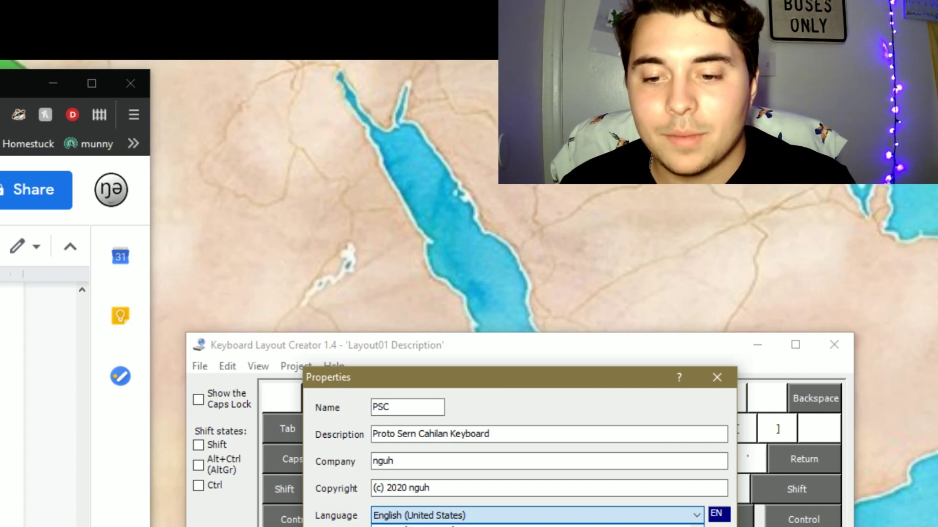
pyautogui.click(537, 516)
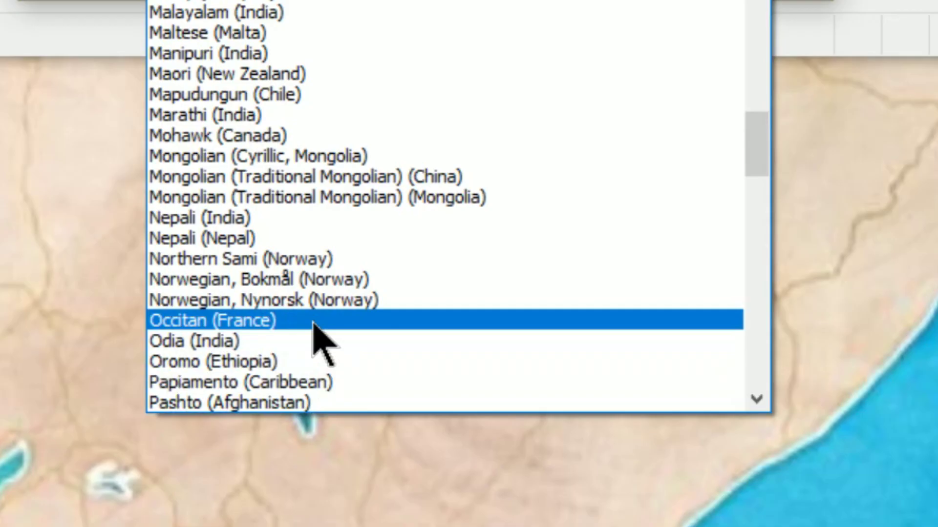
pyautogui.click(312, 322)
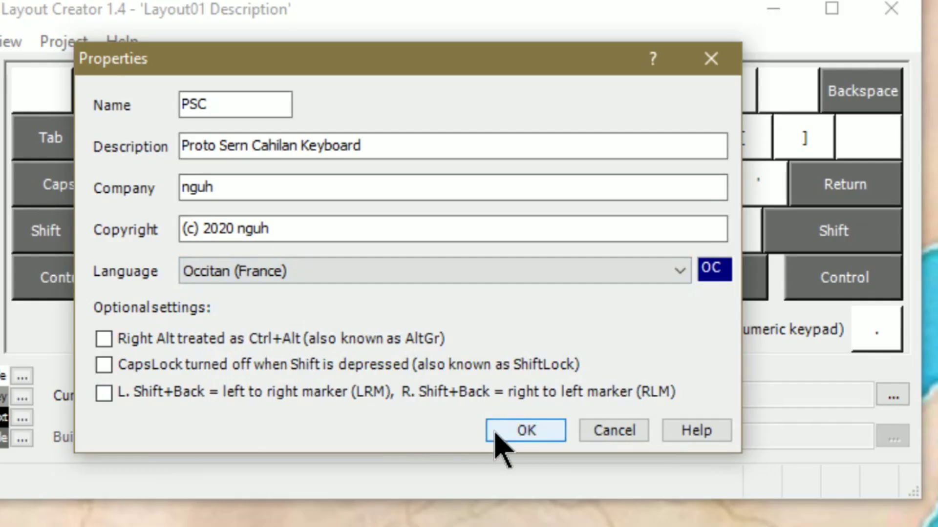
pyautogui.click(495, 432)
# Step: Test the keyboard layout with a long run of sample characters, including ʁ, β, ə, ɟ, ø and ŋ
pyautogui.click(63, 41)
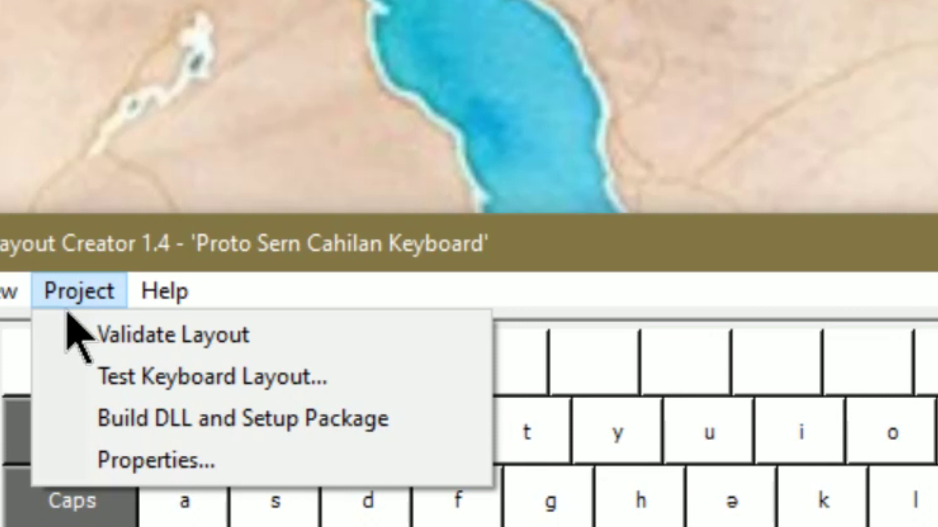
pyautogui.click(103, 376)
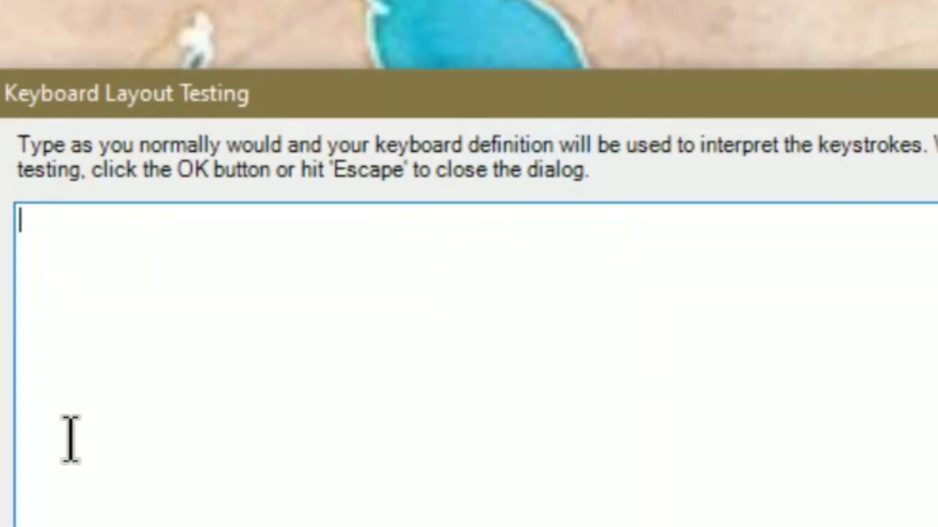
pyautogui.write('ʁβe')
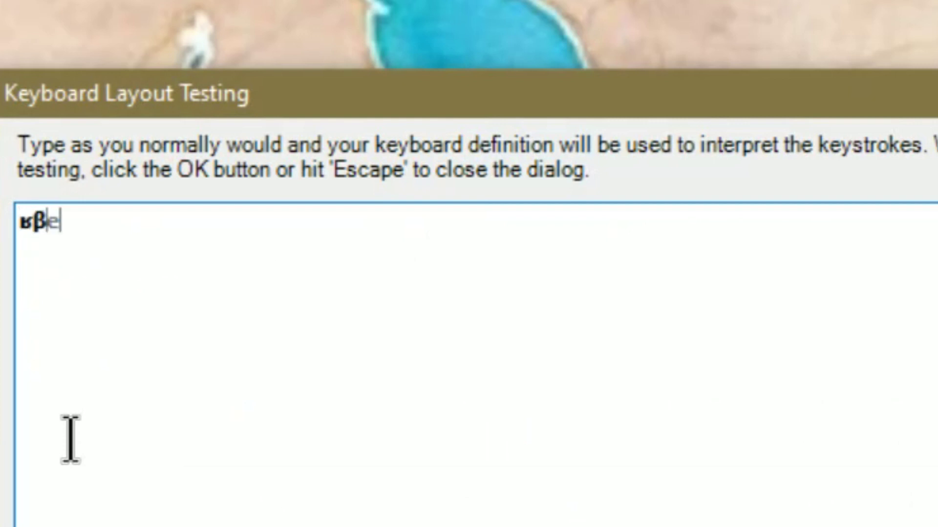
pyautogui.write('eruyihgrueighfvbndəkfəovcsdnpo')
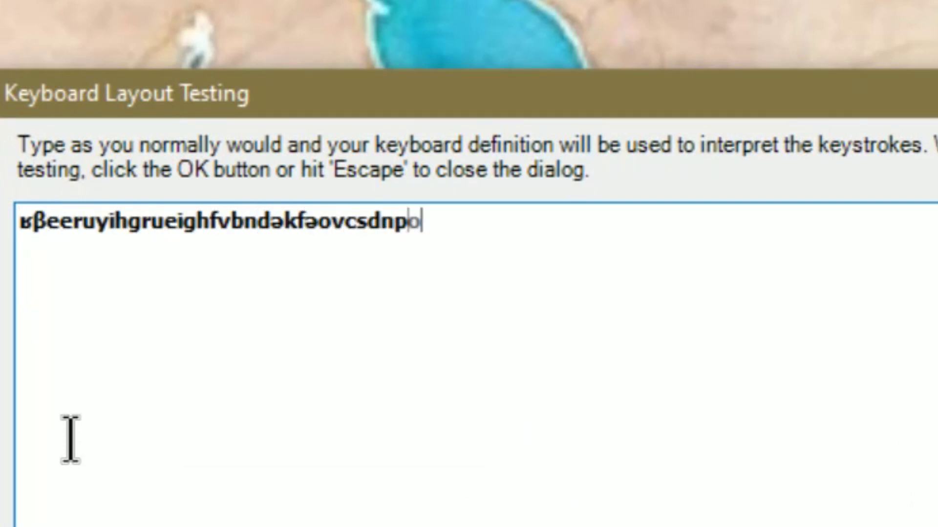
pyautogui.write('uɟəiəoøɟŋøɟŋɟøŋɟøŋɟŋ')
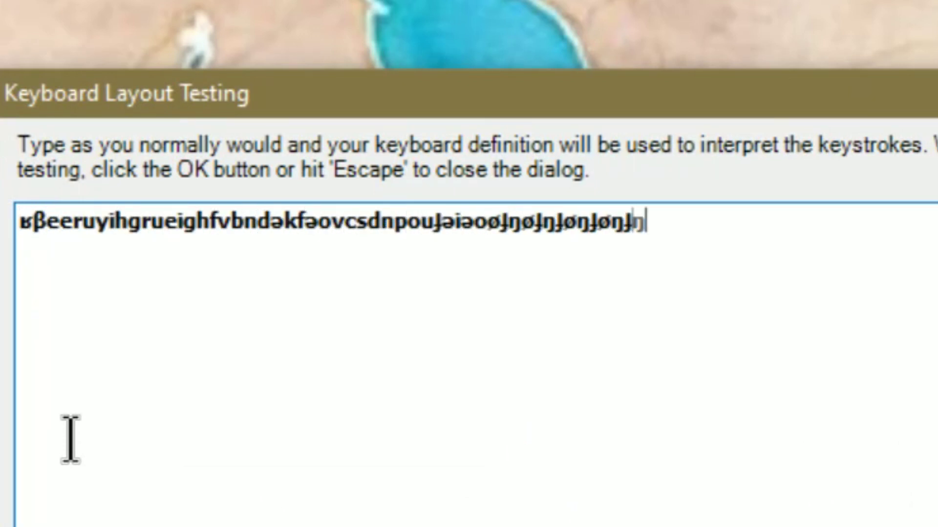
pyautogui.write('ɟøŋŋŋøɟŋɟøŋøɟŋøɟɟŋɟŋŋŋŋŋŋŋ')
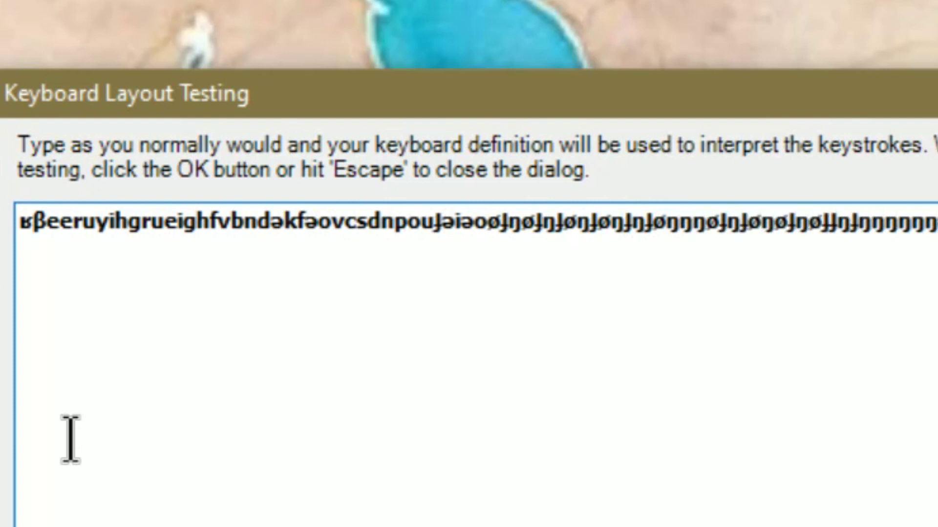
pyautogui.write('əŋəŋəŋəŋəŋəŋəŋəŋəŋəəŋ')
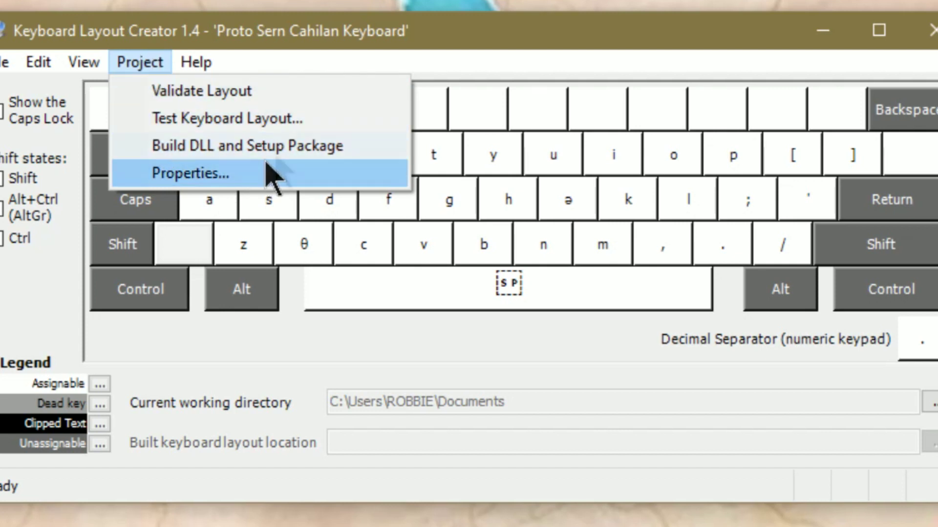
# Step: Build the layout's DLL and setup package, and read the full width of the verification log
pyautogui.click(288, 164)
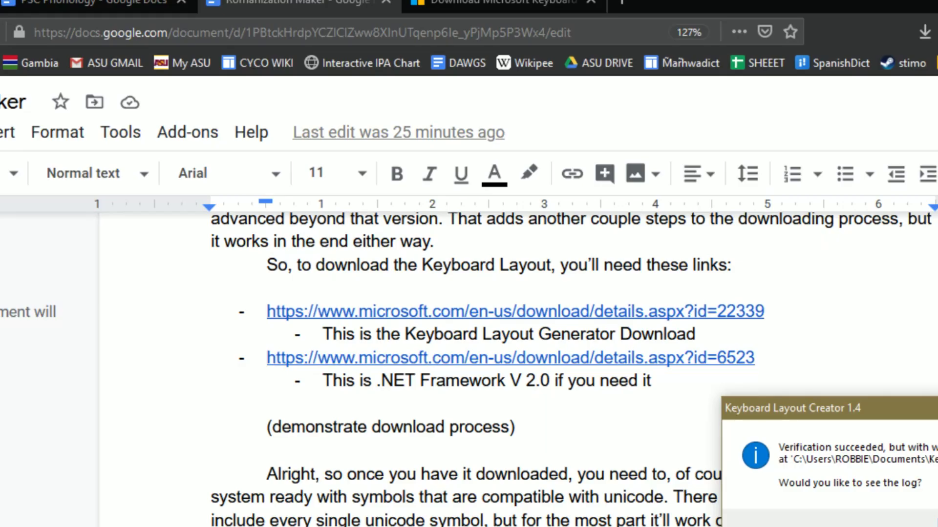
pyautogui.click(918, 520)
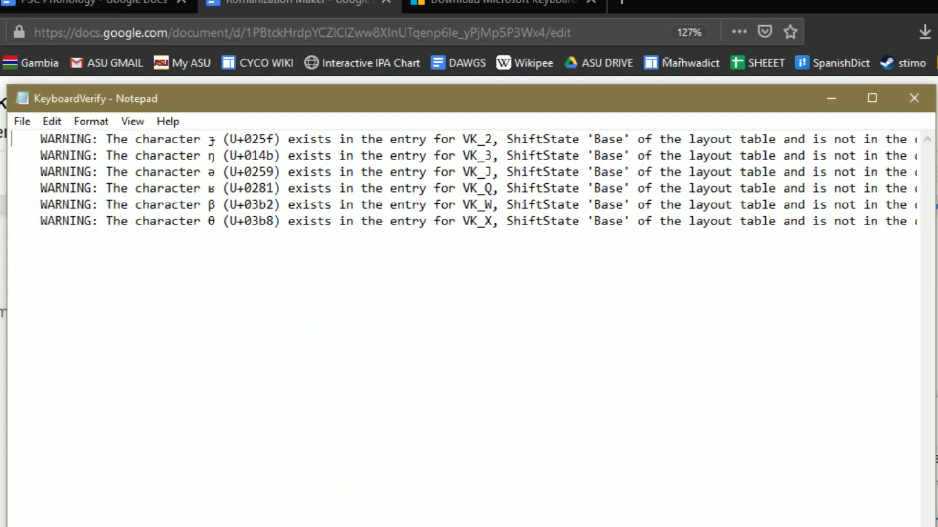
pyautogui.hscroll(10, 464, 181)
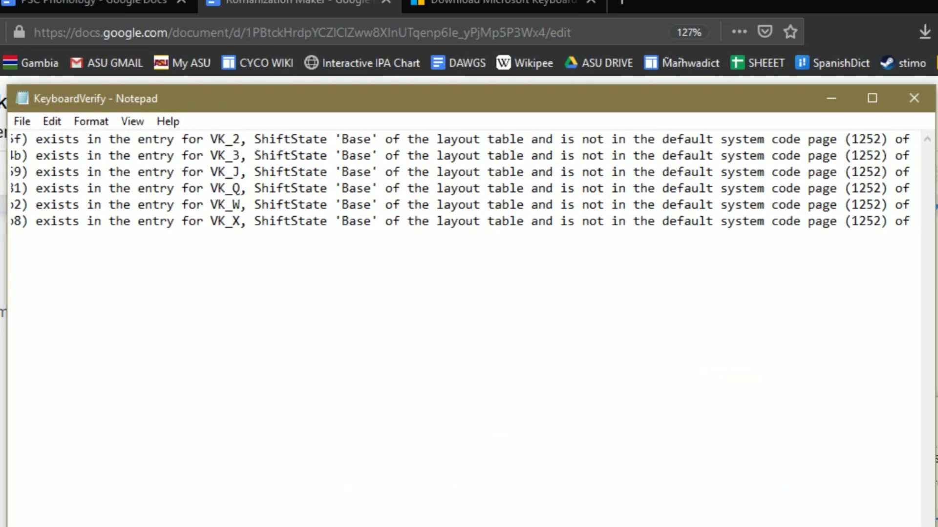
pyautogui.hscroll(5, 464, 181)
pyautogui.hscroll(8, 464, 180)
pyautogui.hscroll(3, 464, 181)
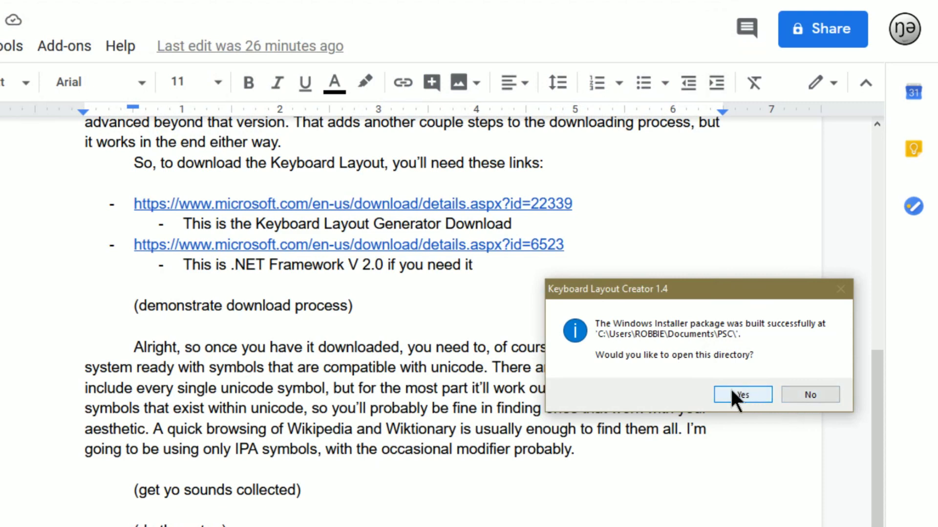
# Step: Open the folder of the built installer package and try to run the PSC_i386 installer
pyautogui.click(728, 393)
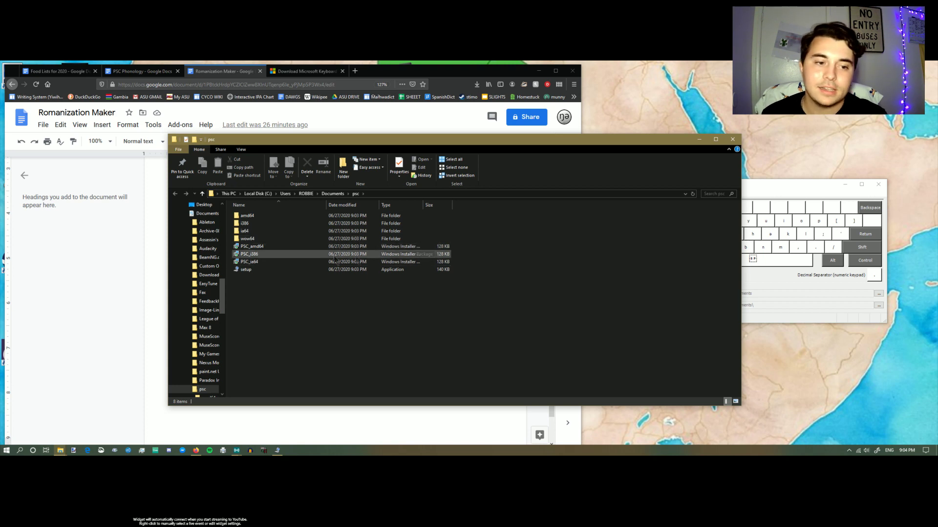
pyautogui.doubleClick(250, 254)
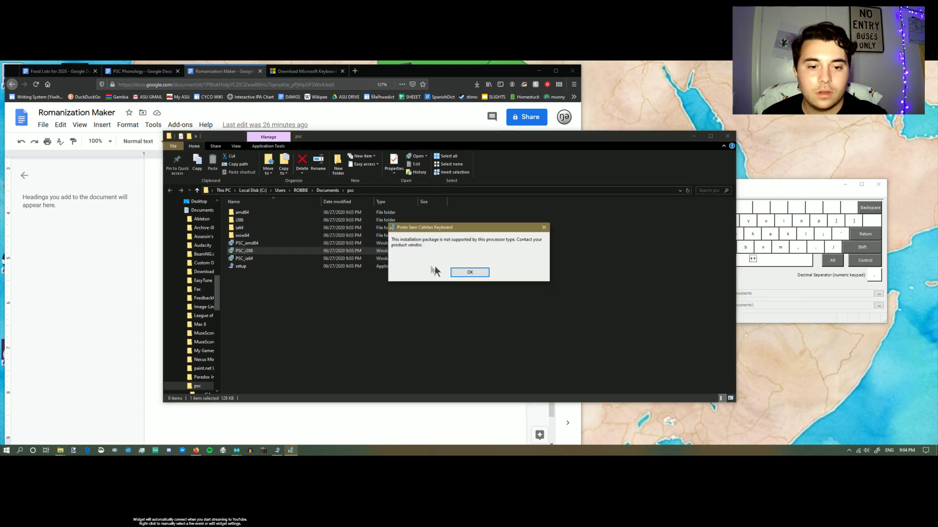
pyautogui.click(470, 272)
# Step: Install the keyboard with the setup application and check the list of available input languages
pyautogui.doubleClick(307, 258)
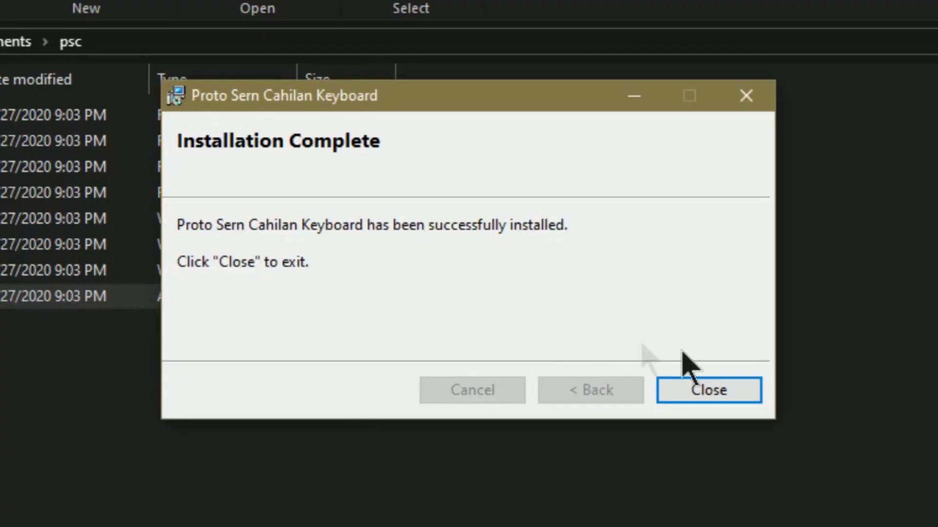
pyautogui.click(707, 391)
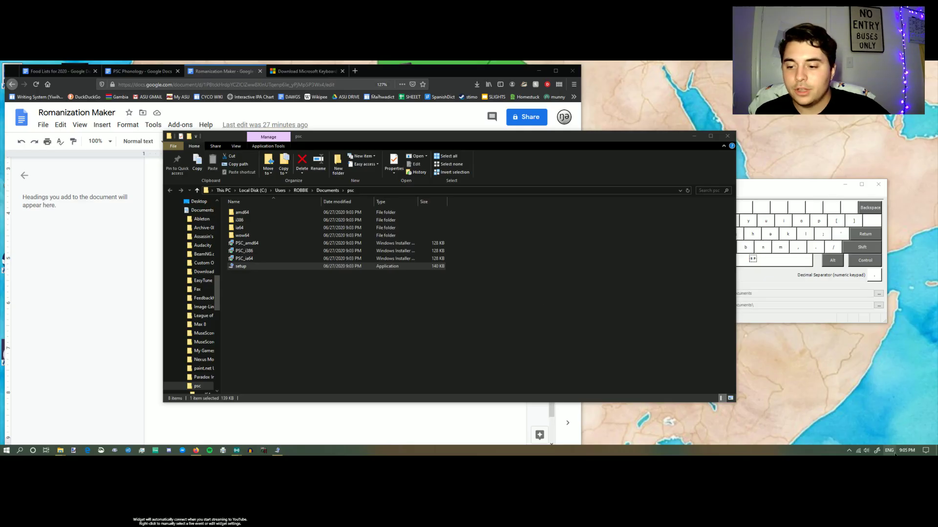
pyautogui.click(891, 451)
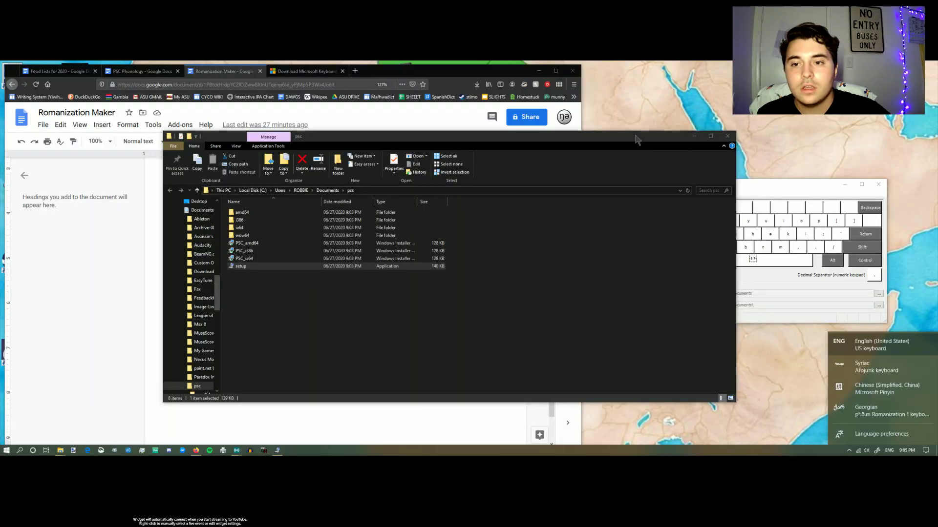
pyautogui.click(724, 137)
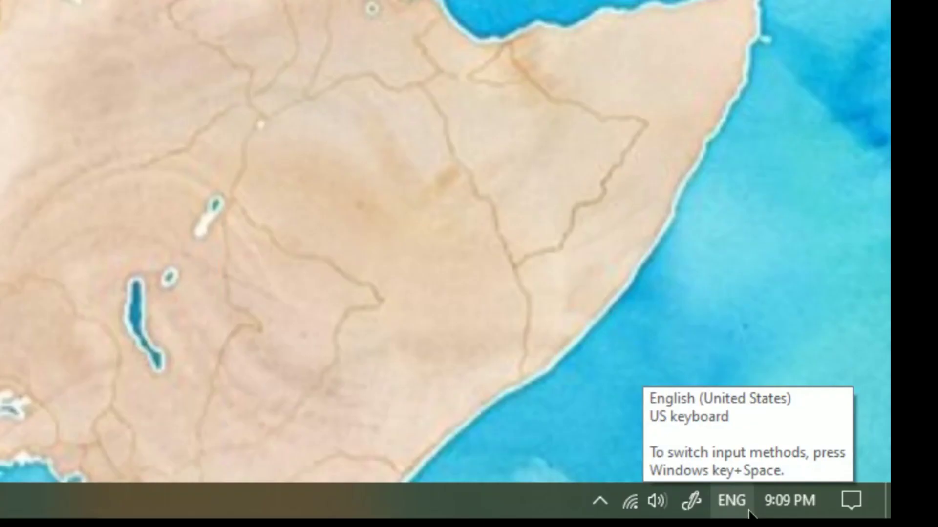
# Step: Switch input to the Occitan Proto Sern Cahilan keyboard and enter sample text with ʁ, ø, ɟ, ŋ and ə below the vowel table in PSC Phonology
pyautogui.click(732, 503)
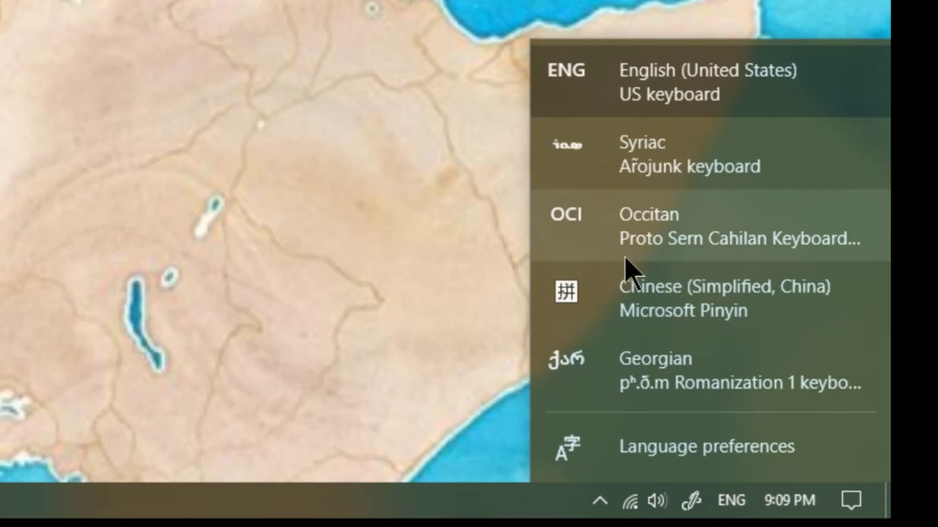
pyautogui.click(804, 264)
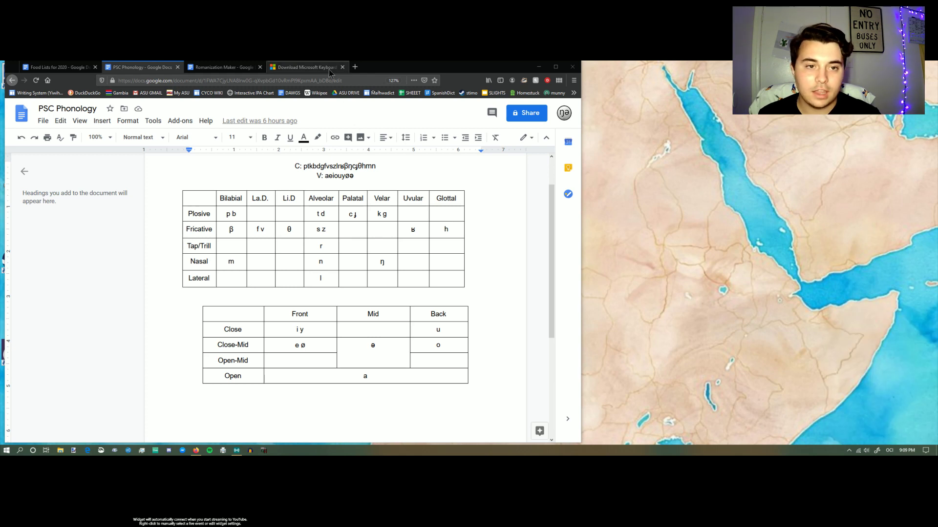
pyautogui.scroll(-3, 424, 298)
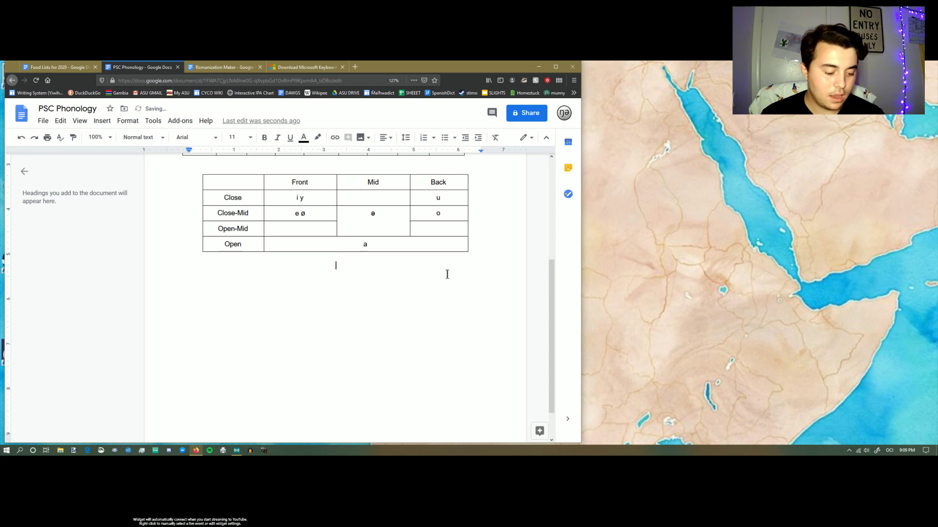
pyautogui.write('ʁrtyefrtyørøɟɲøɟɟɲøɲrøtøɟgdheɲɟdh fulɲn')
pyautogui.press('BackSpace')
pyautogui.write('ə?øɲɲ')
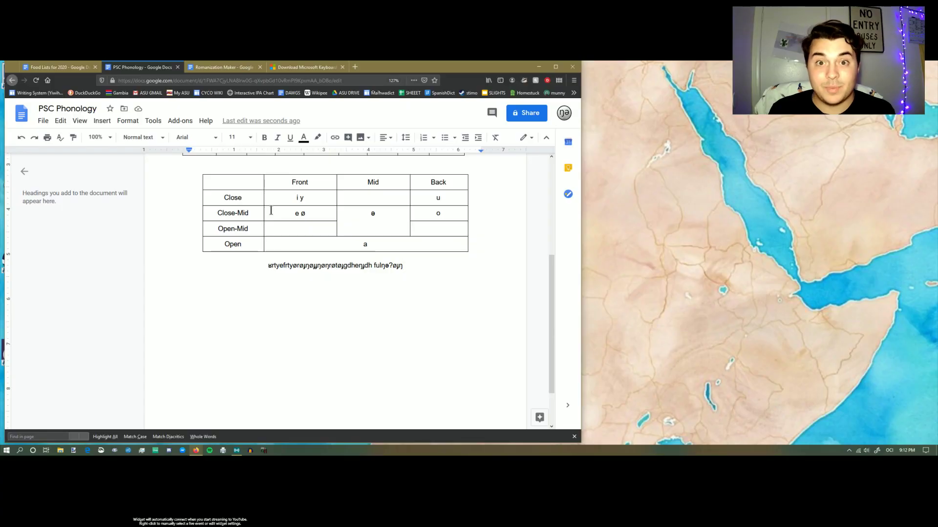
pyautogui.scroll(5, 351, 259)
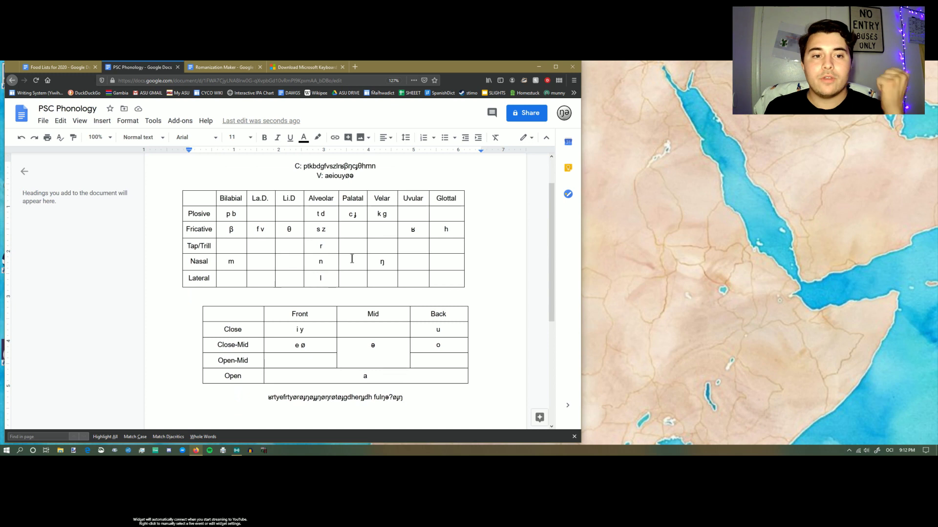